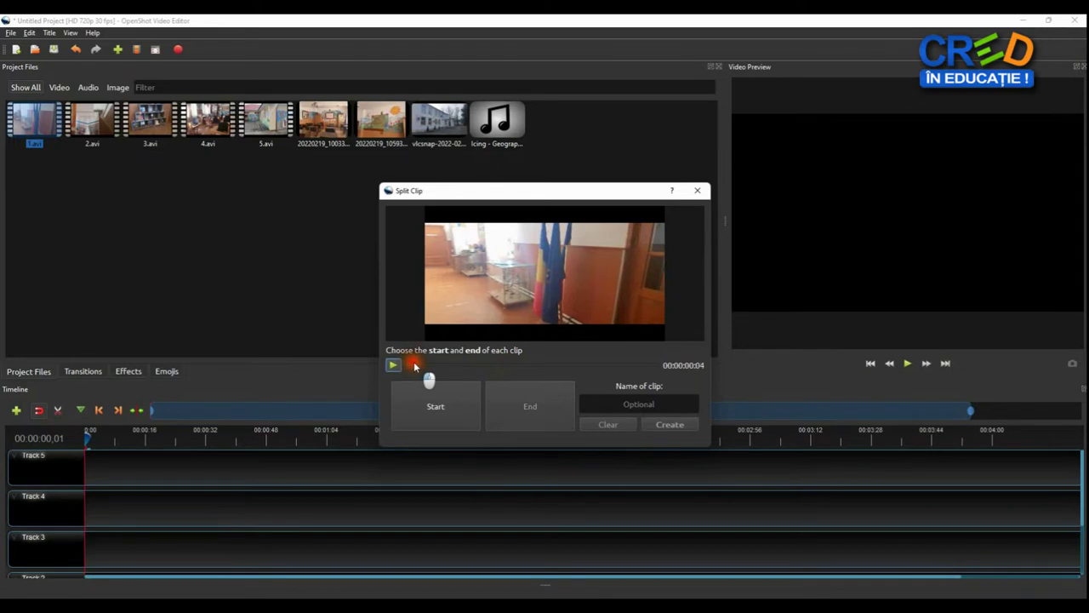
# Step: Split 1.avi by marking a start near its beginning and an end at 00:00:01:60, create the clip, and close the dialog
pyautogui.click(430, 405)
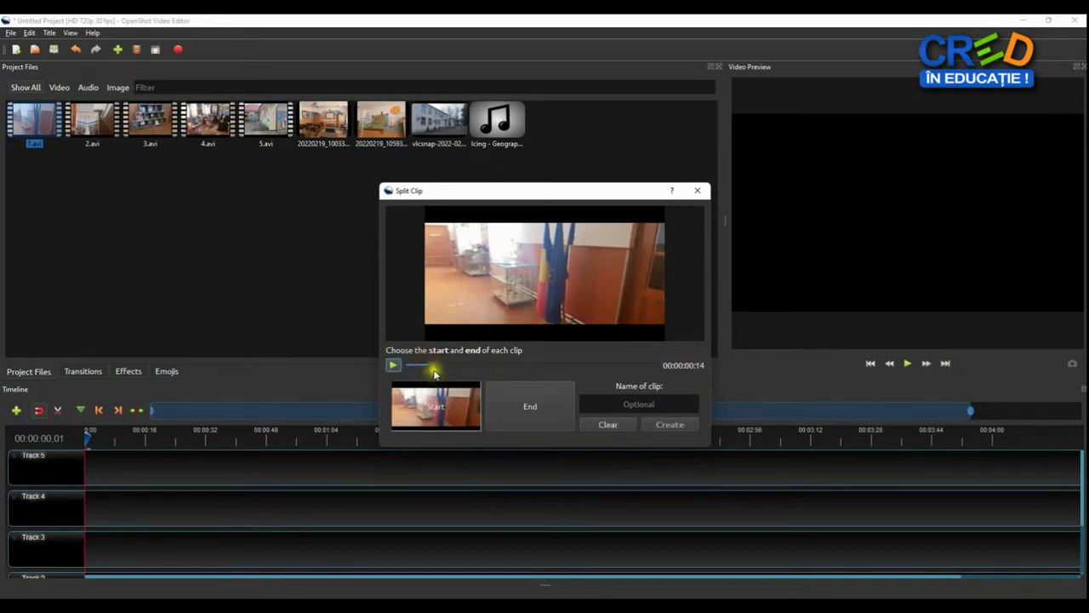
pyautogui.moveTo(432, 364); pyautogui.dragTo(622, 365)
pyautogui.click(544, 406)
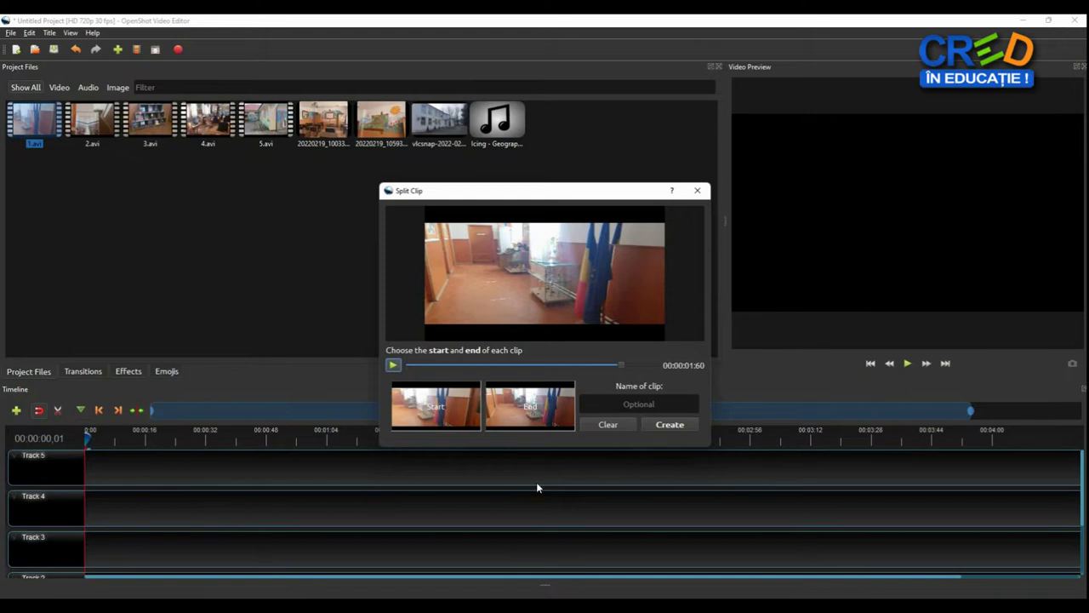
pyautogui.click(667, 425)
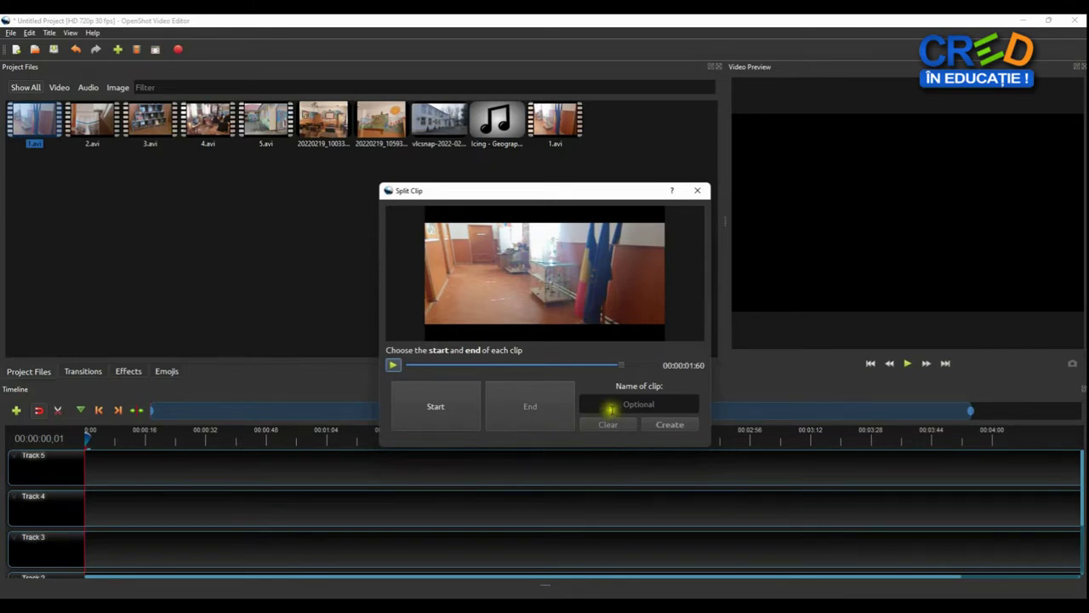
pyautogui.click(700, 190)
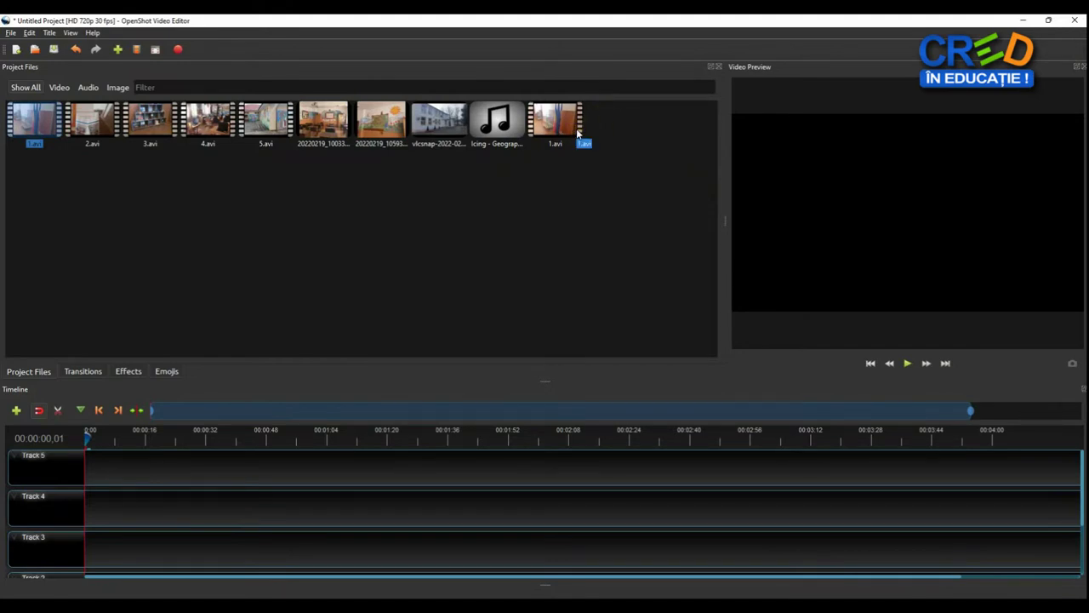
# Step: Place the newly created 1.avi clip at the very beginning of Track 1
pyautogui.moveTo(576, 129); pyautogui.dragTo(576, 128)
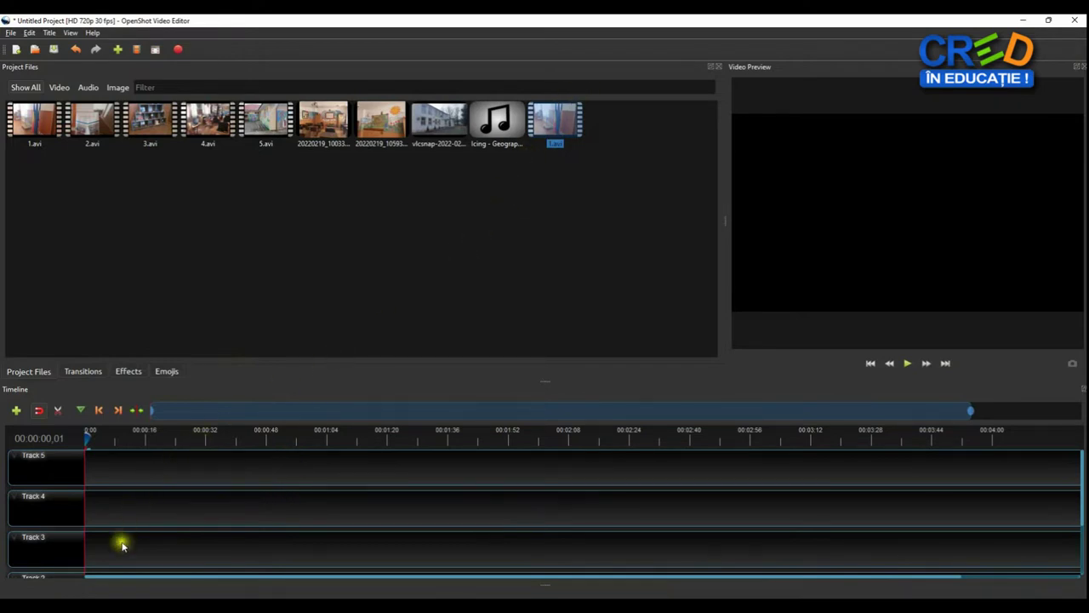
pyautogui.click(54, 482)
pyautogui.click(53, 487)
pyautogui.click(38, 549)
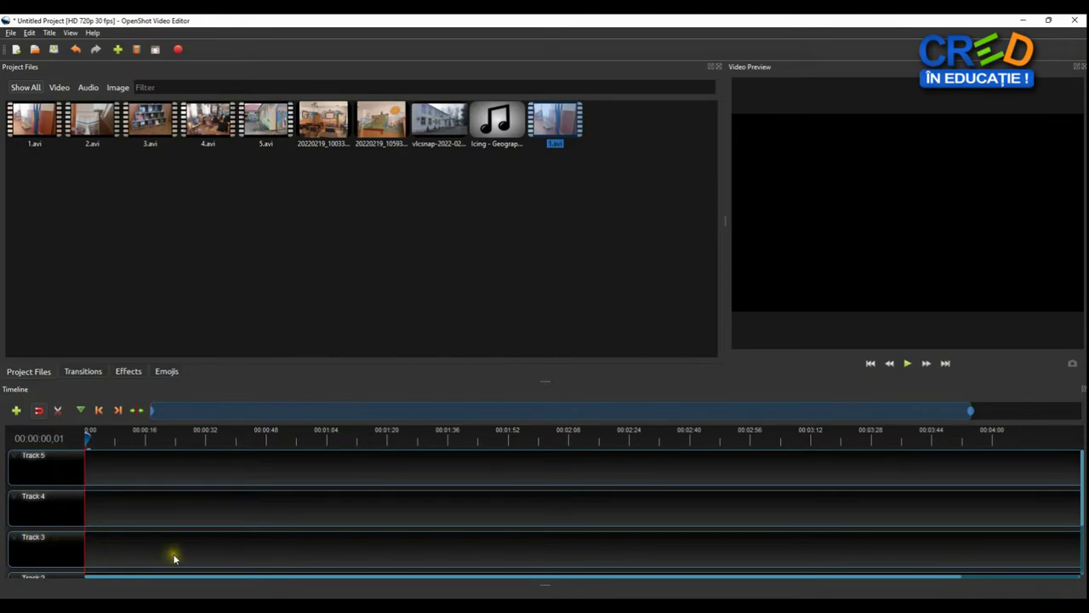
pyautogui.moveTo(564, 126); pyautogui.dragTo(97, 556)
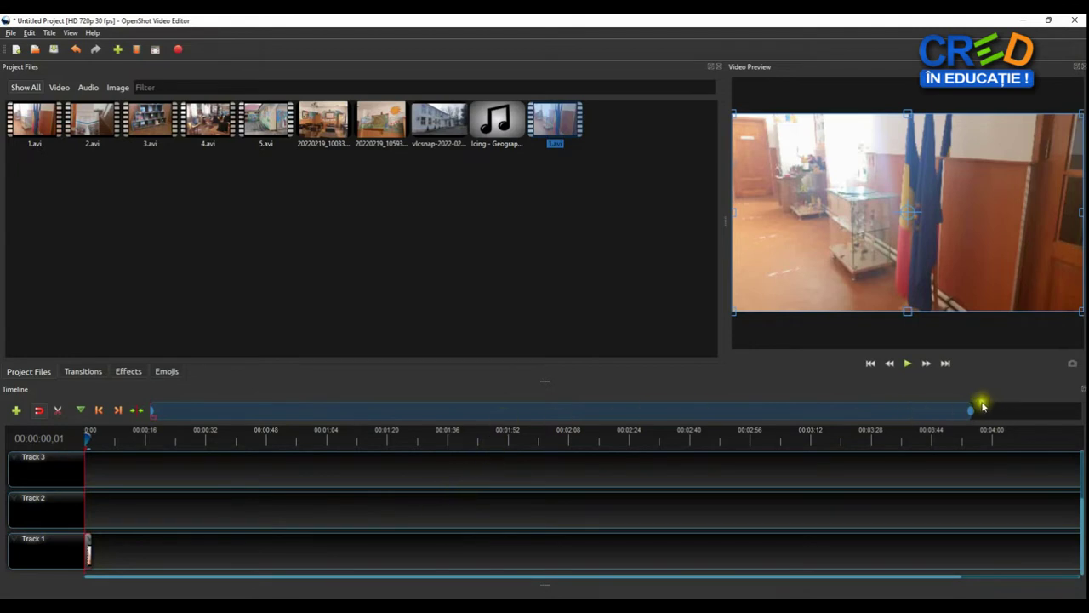
# Step: Play the trimmed 1.avi clip from the beginning in the preview and scrub the playhead through it
pyautogui.moveTo(971, 411); pyautogui.dragTo(961, 413)
pyautogui.moveTo(971, 409); pyautogui.dragTo(190, 418)
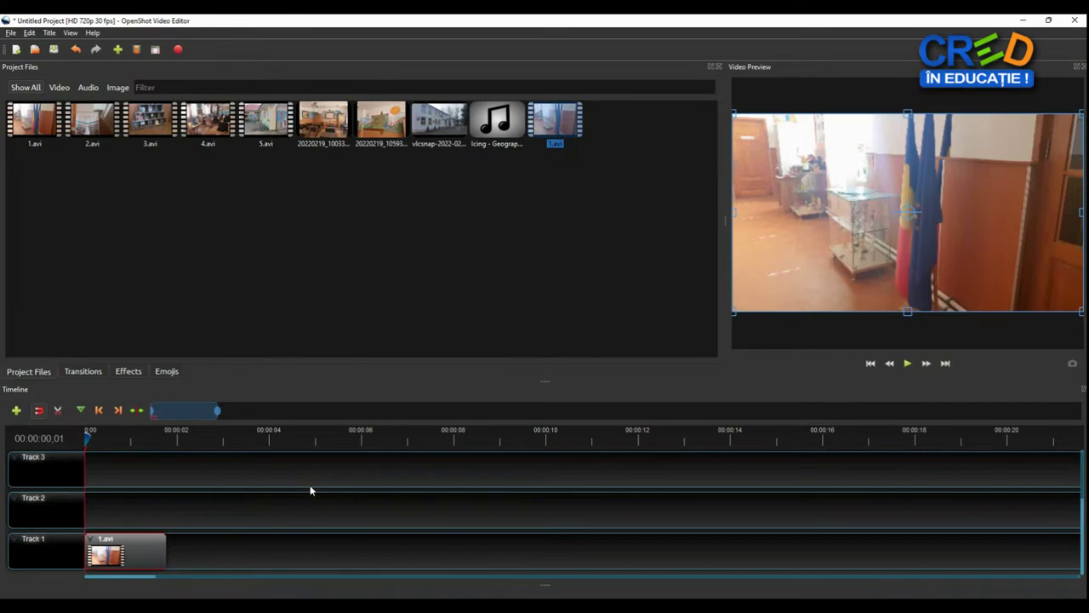
pyautogui.scroll(5, 310, 491)
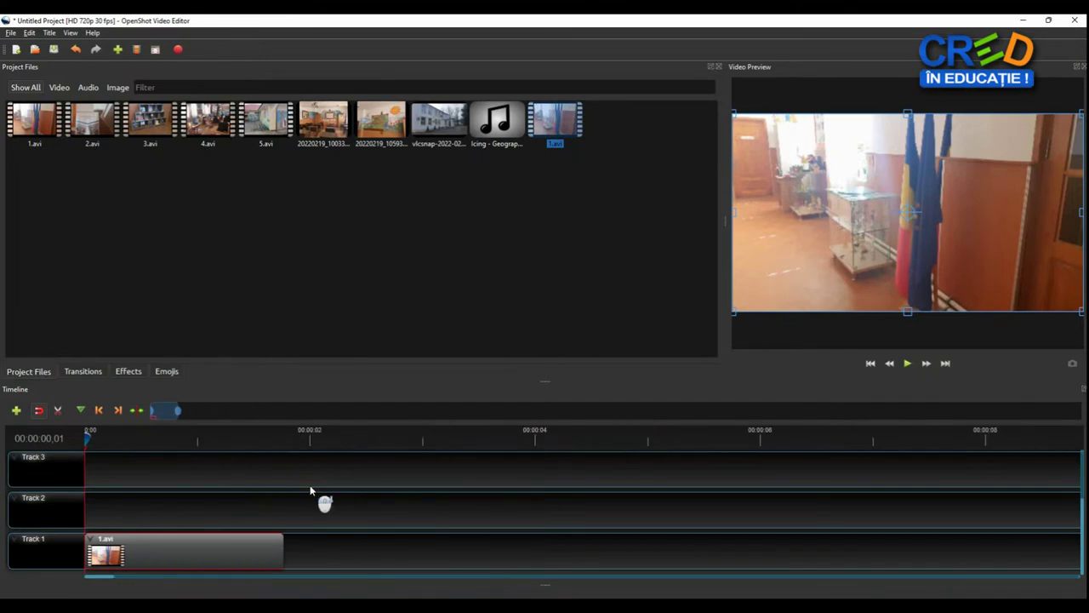
pyautogui.scroll(-5, 310, 489)
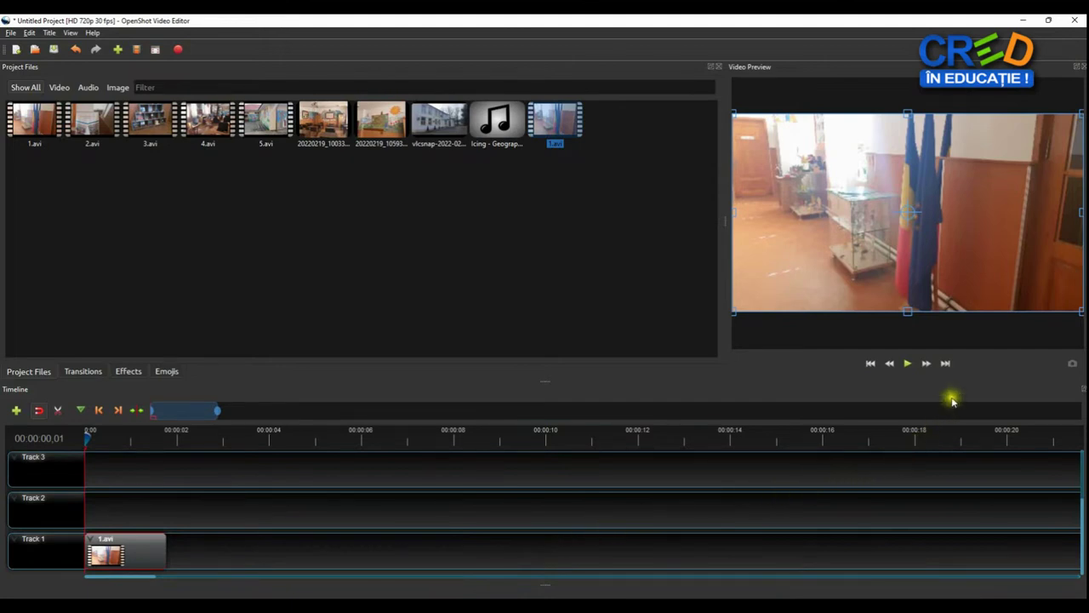
pyautogui.click(906, 364)
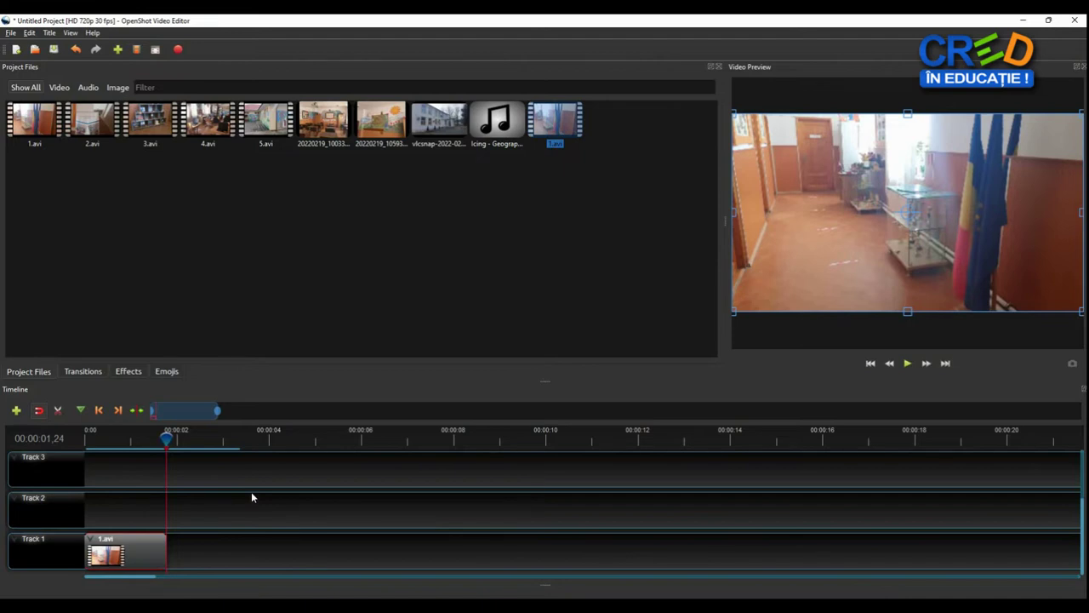
pyautogui.click(870, 362)
pyautogui.click(906, 364)
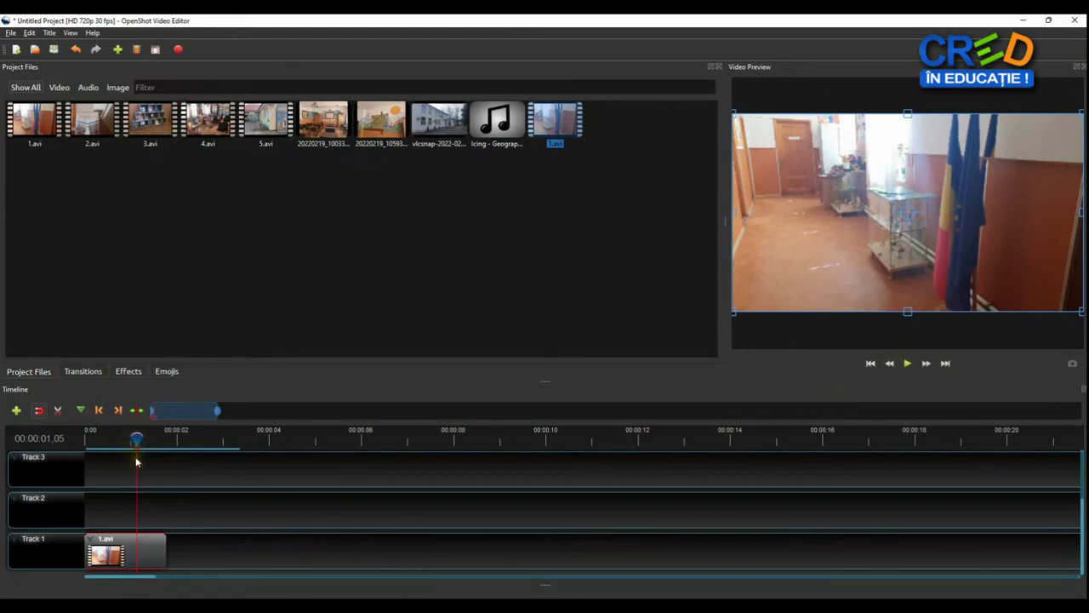
pyautogui.moveTo(136, 439)
pyautogui.mouseDown()
pyautogui.moveTo(150, 452)
pyautogui.moveTo(121, 457)
pyautogui.moveTo(162, 457)
pyautogui.moveTo(147, 454)
pyautogui.mouseUp()
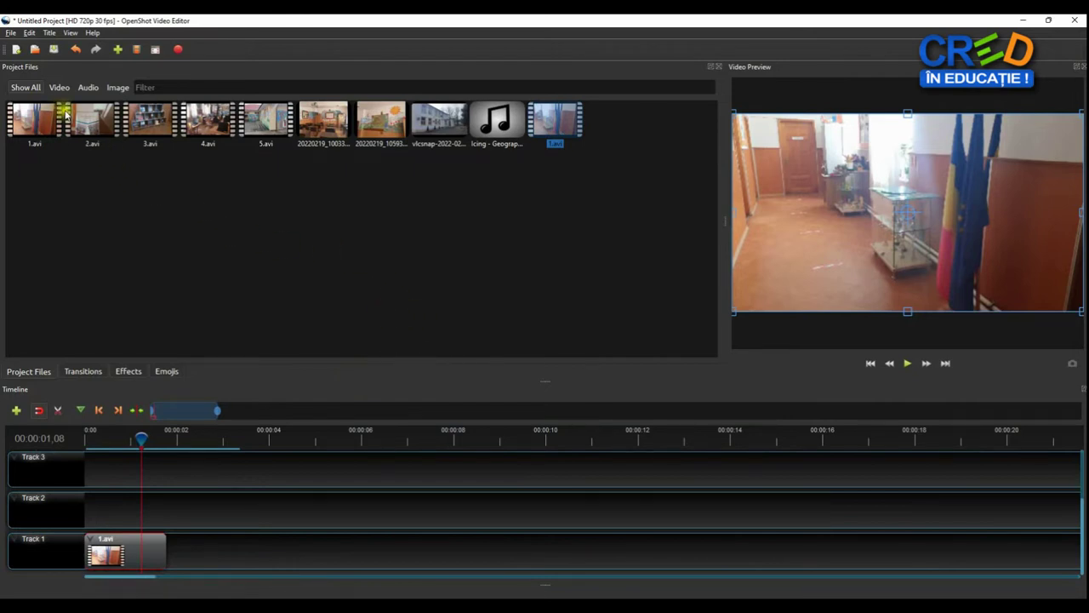
# Step: Place 2.avi on Track 1 after the 1.avi clip and shift it to start at about 3 seconds
pyautogui.click(90, 115)
pyautogui.moveTo(91, 116); pyautogui.dragTo(165, 544)
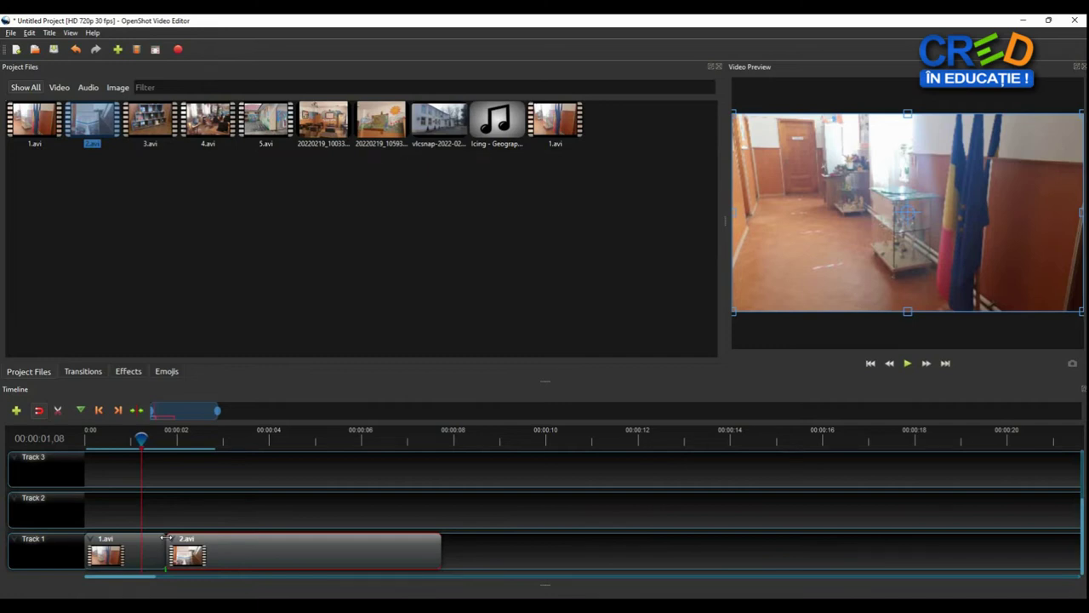
pyautogui.click(38, 411)
pyautogui.moveTo(263, 529); pyautogui.dragTo(309, 545)
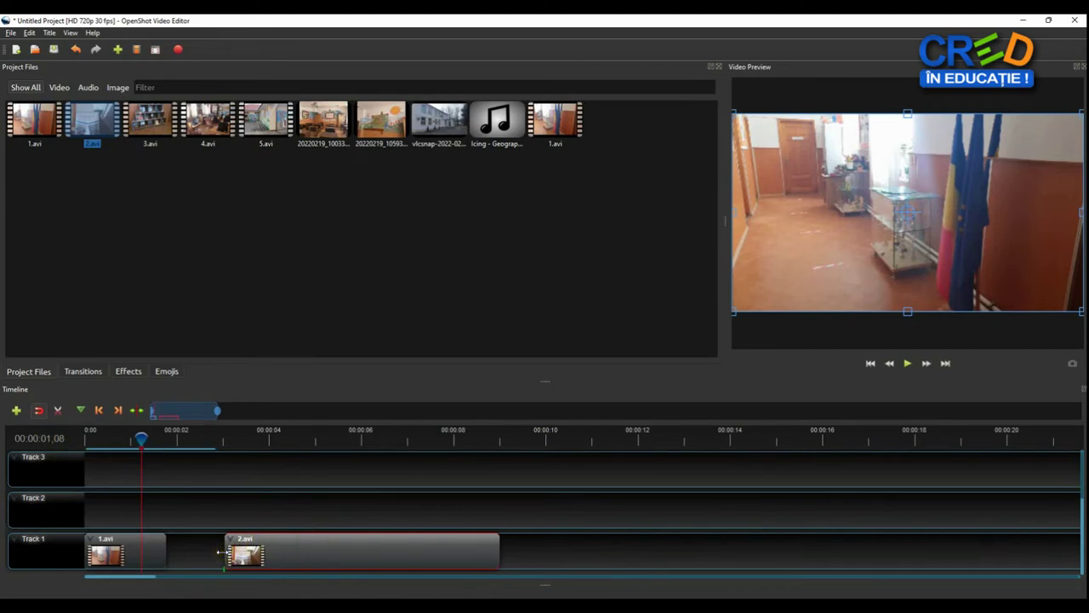
# Step: Trim the 2.avi clip's start to about 3.5 seconds and its end to about 7 seconds, and move it directly against the end of 1.avi
pyautogui.moveTo(220, 554); pyautogui.dragTo(244, 551)
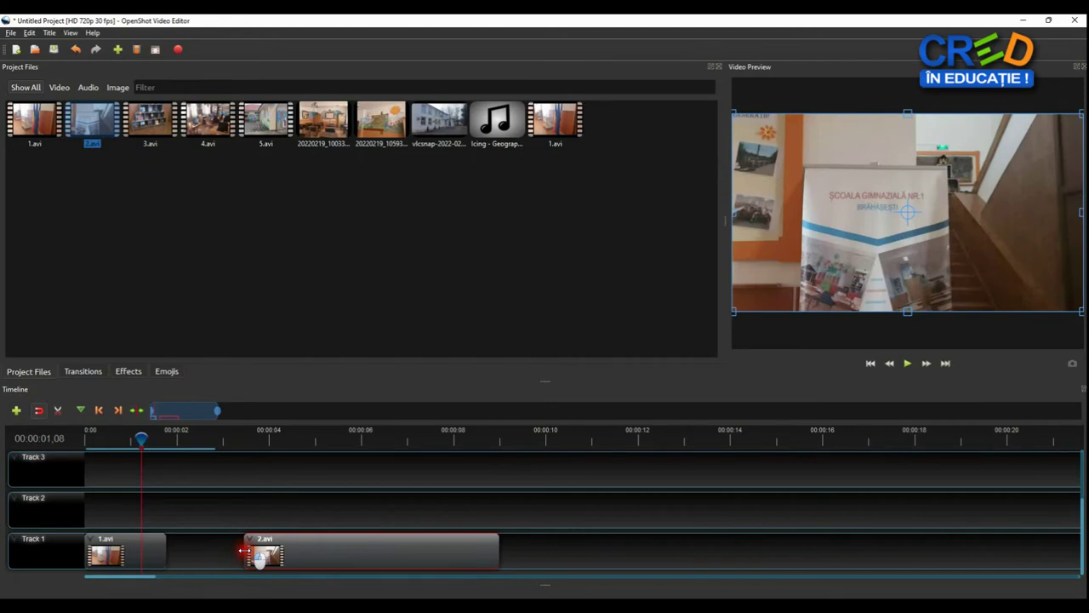
pyautogui.moveTo(244, 551); pyautogui.dragTo(245, 552)
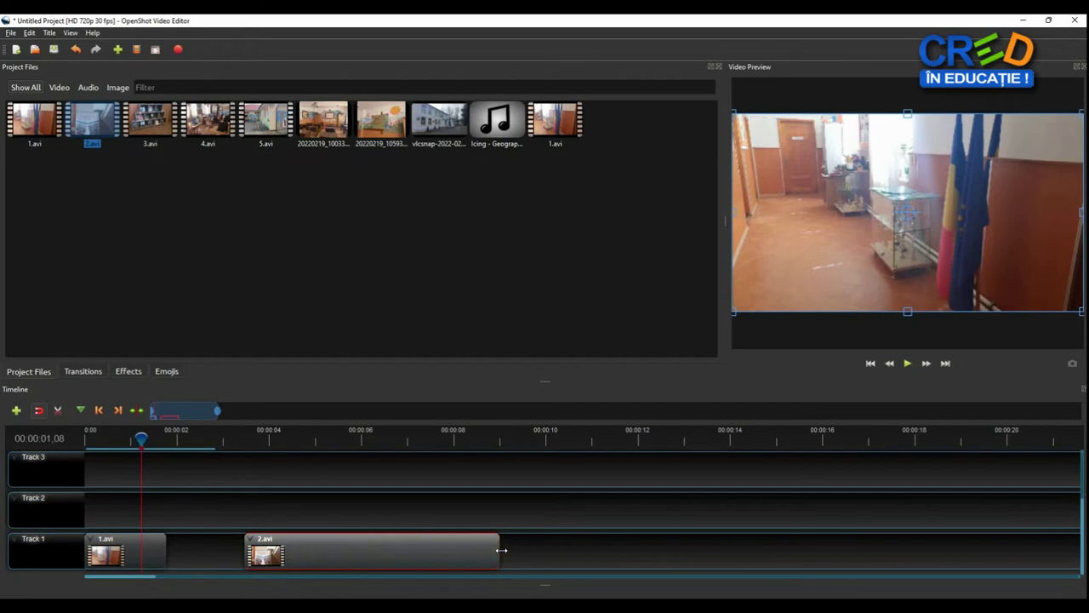
pyautogui.moveTo(502, 550); pyautogui.dragTo(408, 547)
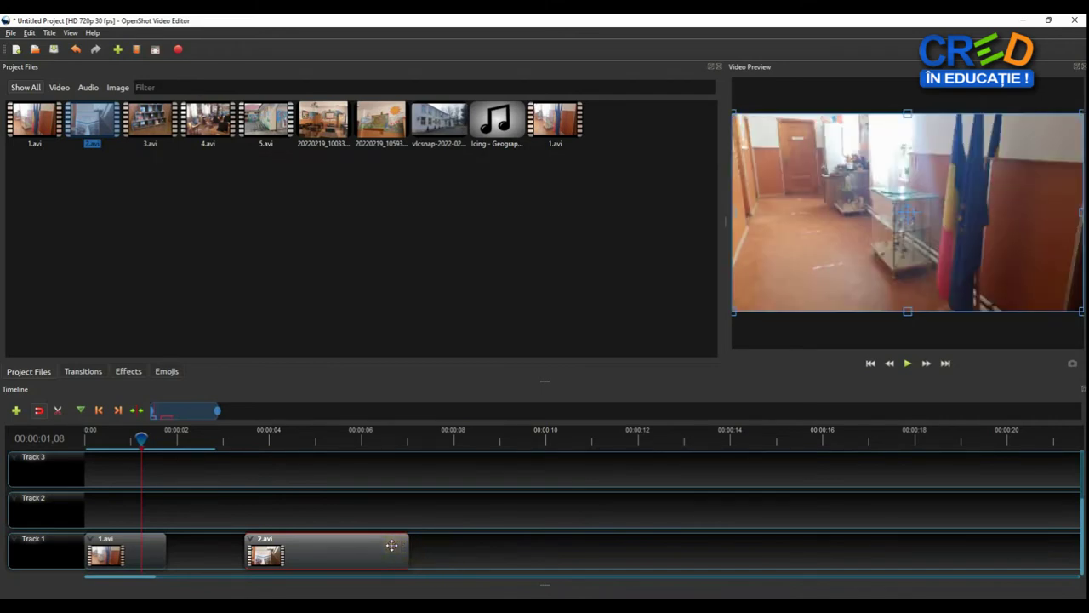
pyautogui.moveTo(392, 546); pyautogui.dragTo(270, 554)
pyautogui.click(281, 479)
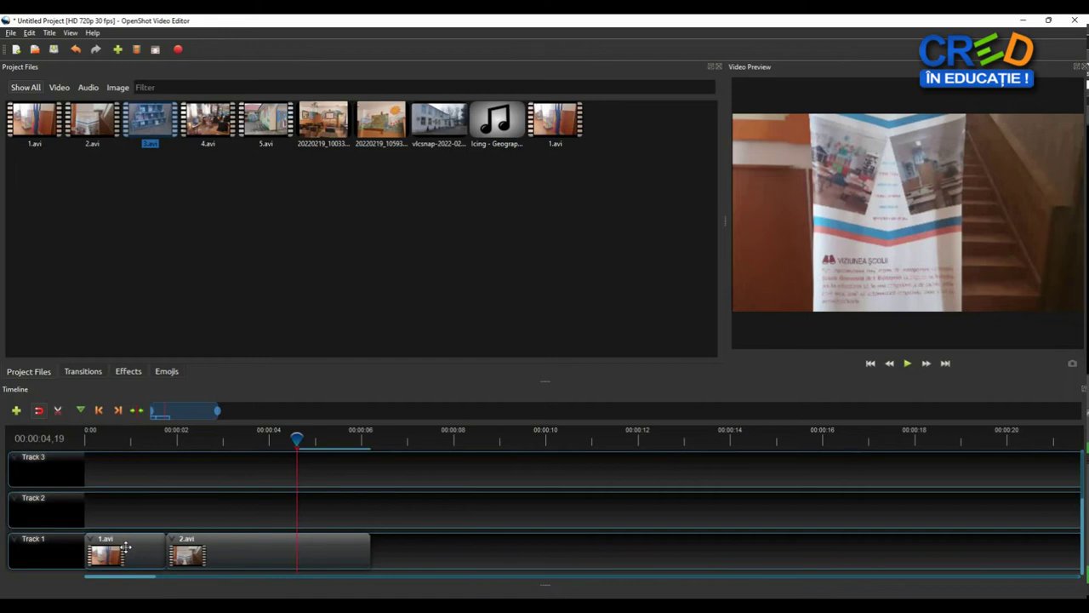
# Step: Place 3.avi on Track 2 at about 0.9 seconds, overlapping the Track 1 clips, and play the project from the beginning
pyautogui.moveTo(125, 547); pyautogui.dragTo(152, 519)
pyautogui.click(871, 363)
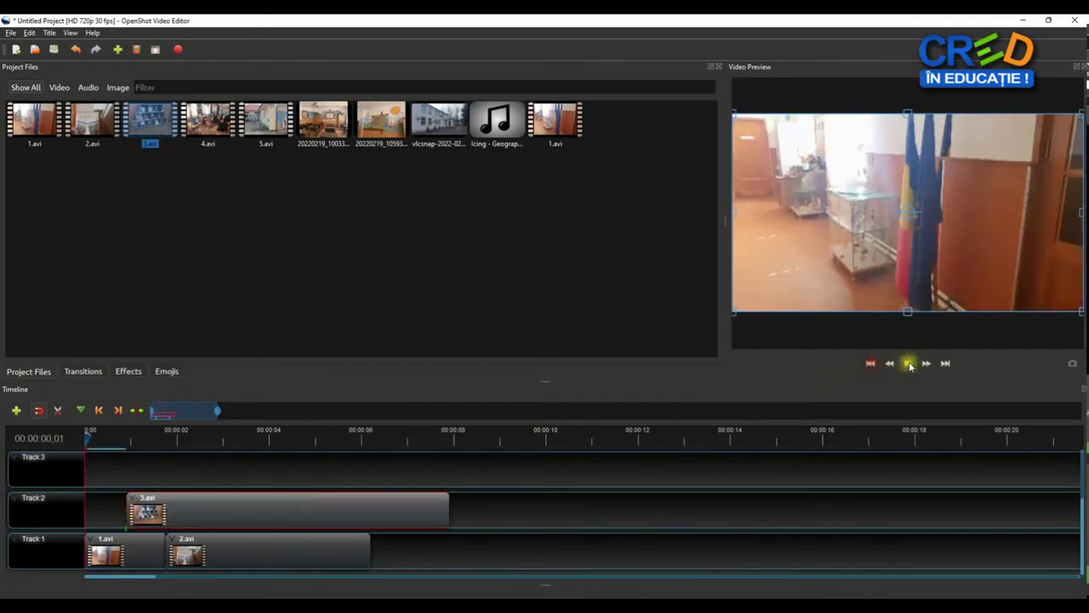
pyautogui.click(907, 364)
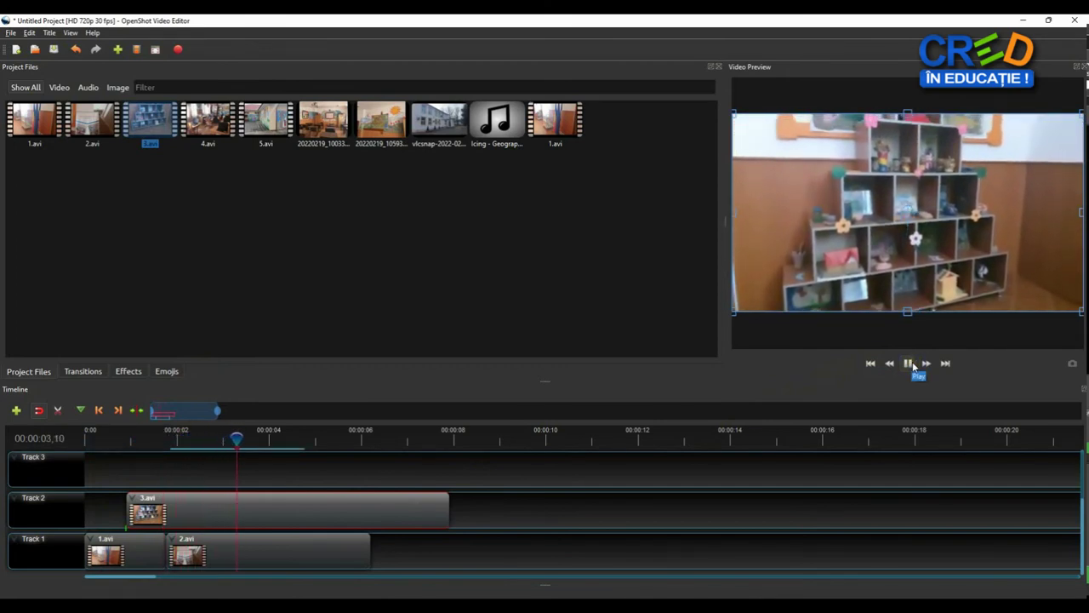
pyautogui.click(909, 363)
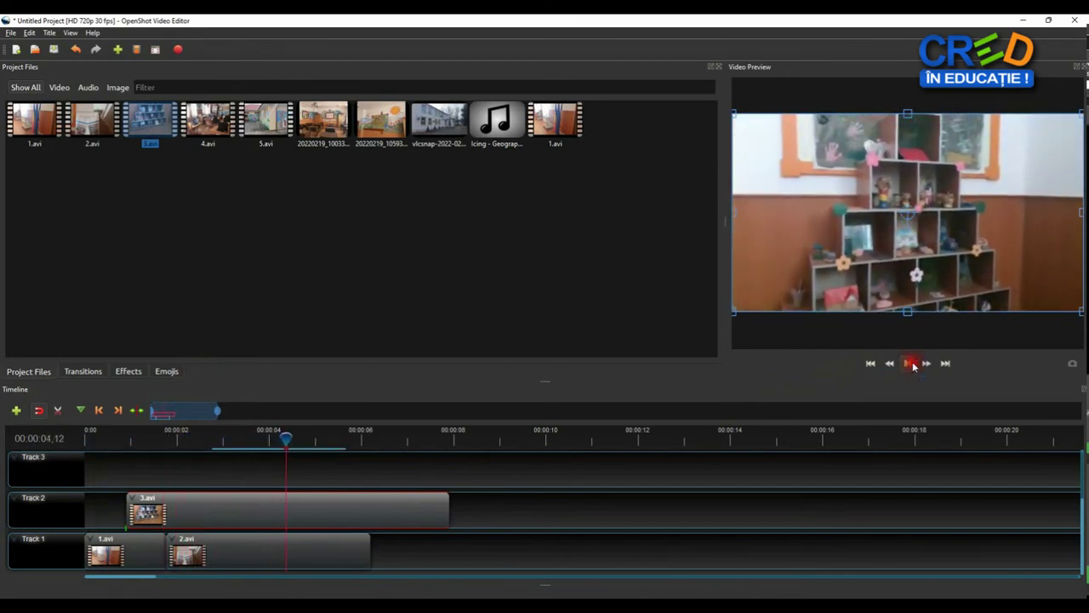
# Step: Remove the empty Track 5 and Track 4 from the timeline
pyautogui.click(571, 462)
pyautogui.rightClick(38, 469)
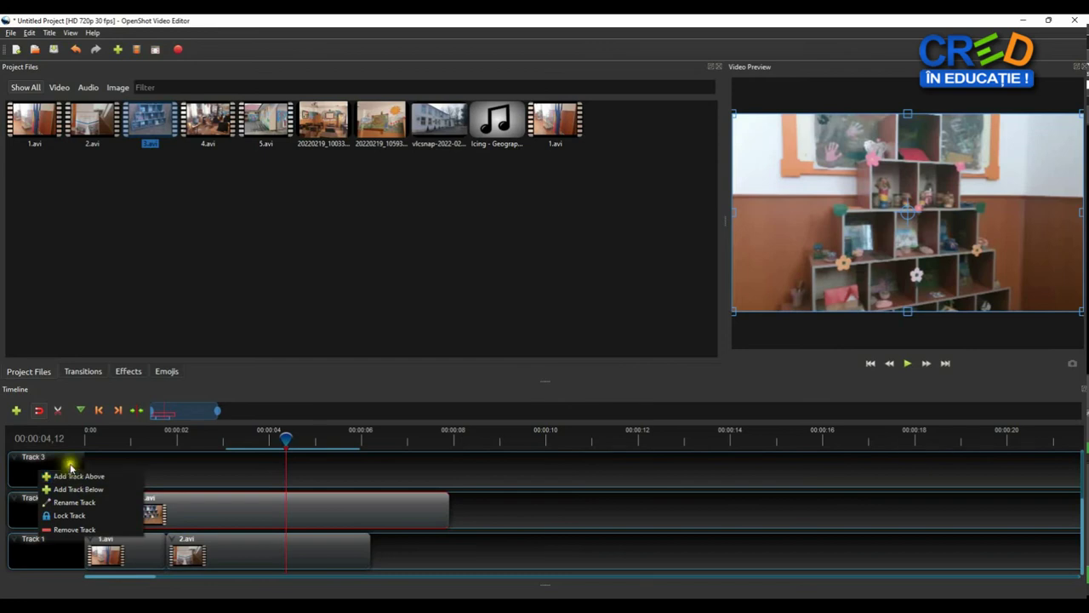
pyautogui.click(36, 453)
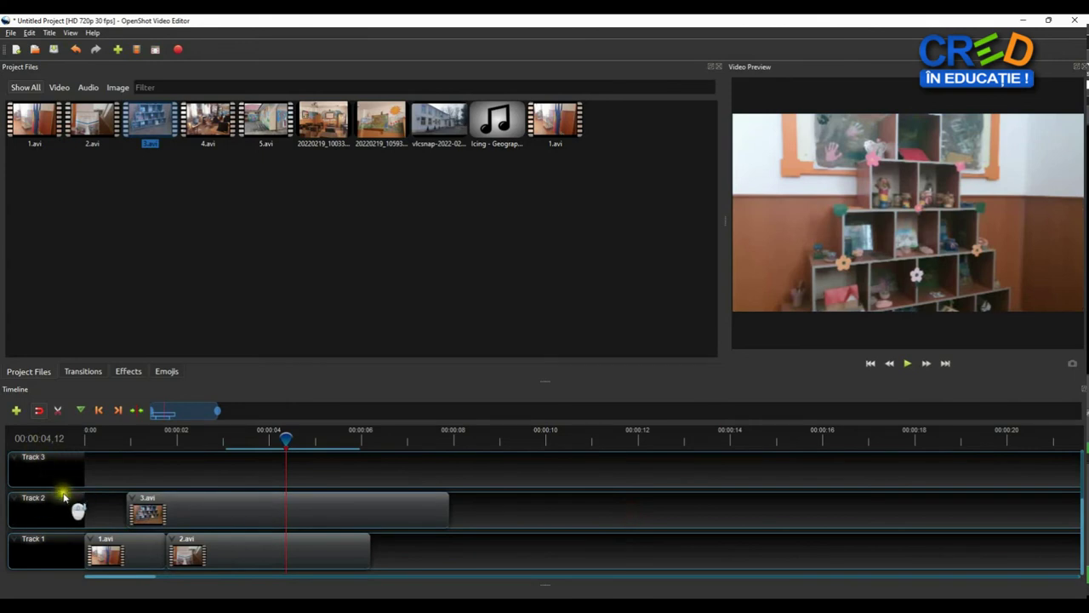
pyautogui.rightClick(51, 457)
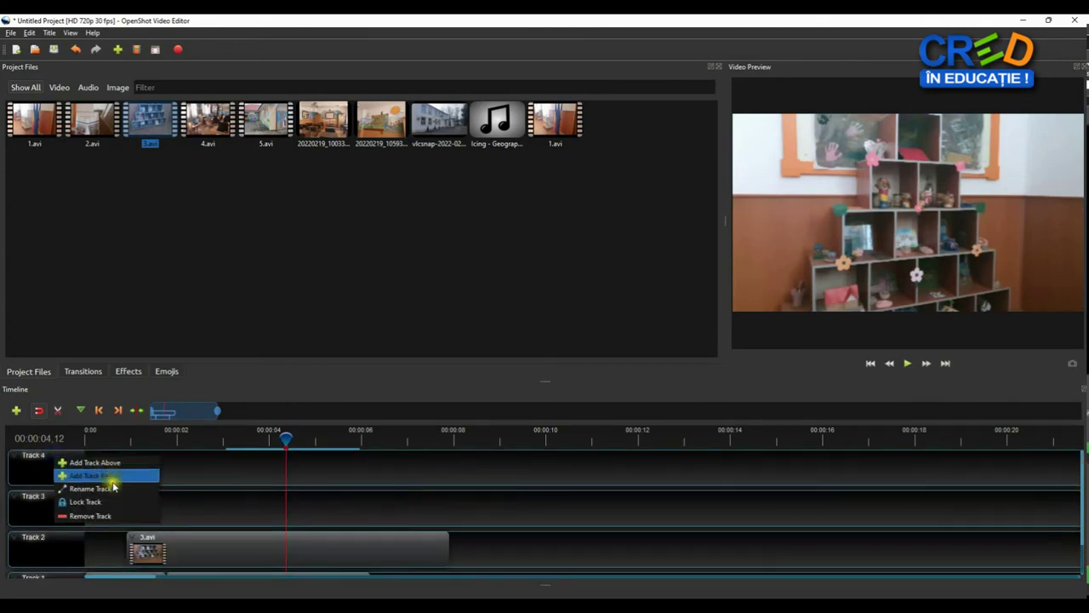
pyautogui.click(76, 517)
# Step: Rename Track 3 as Titlu
pyautogui.rightClick(49, 462)
pyautogui.click(77, 495)
pyautogui.write('Titlu')
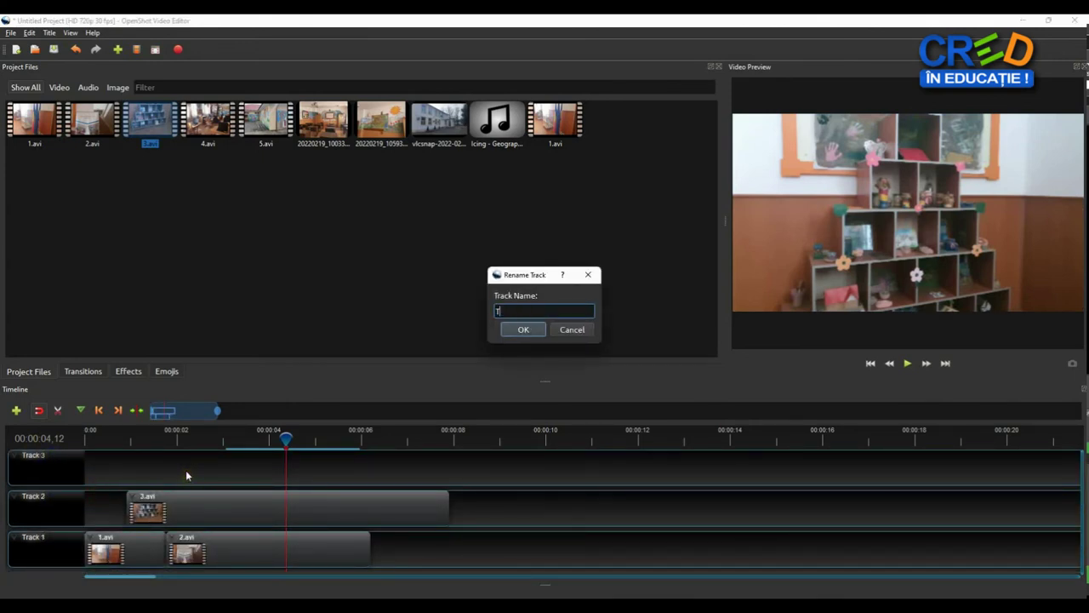
pyautogui.click(523, 329)
# Step: Rename Track 2 as Audio
pyautogui.rightClick(46, 509)
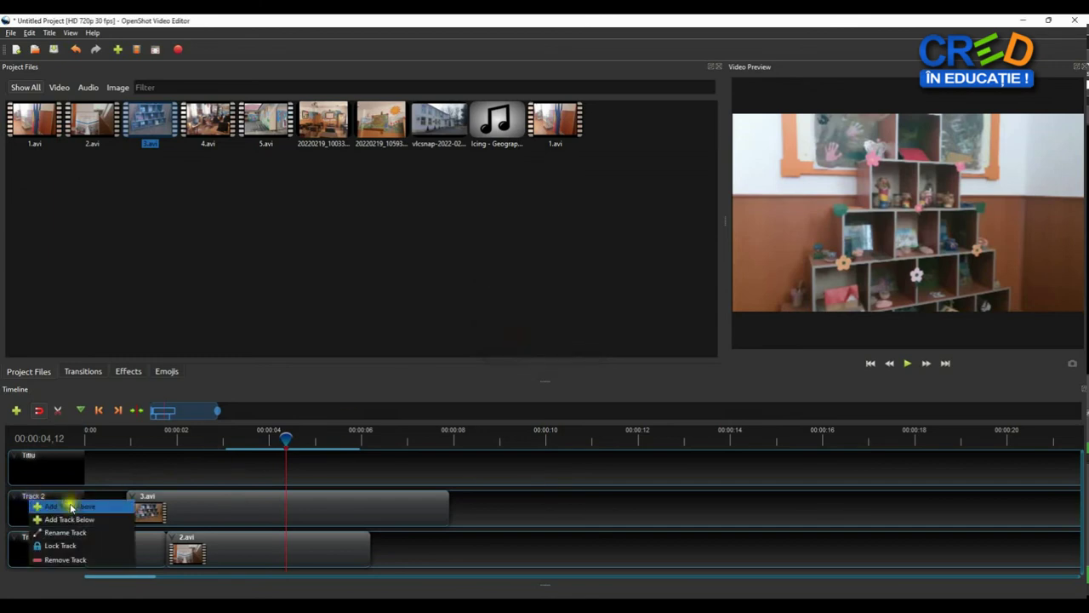
pyautogui.click(59, 541)
pyautogui.write('Audio')
pyautogui.click(523, 329)
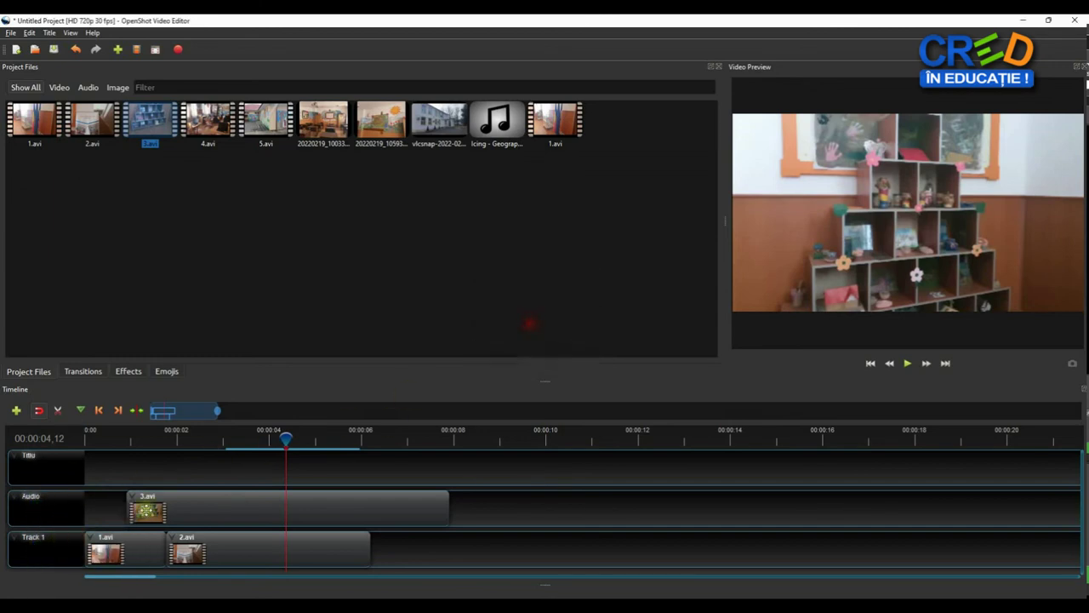
# Step: Rename Track 1 as Video
pyautogui.rightClick(53, 550)
pyautogui.click(88, 578)
pyautogui.write('Video')
pyautogui.click(523, 330)
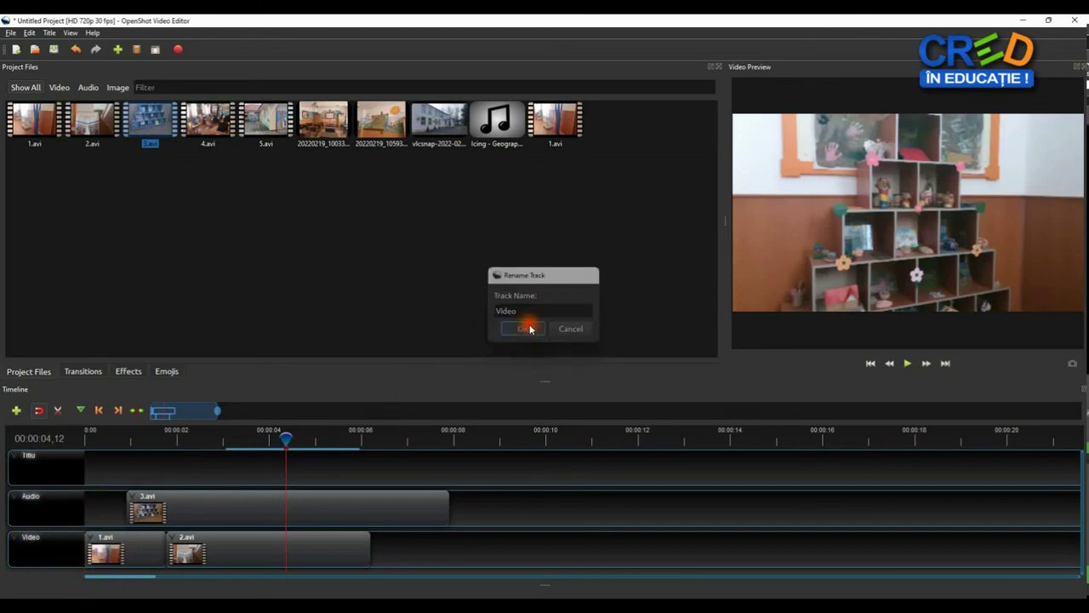
# Step: Delete the 3.avi clip from the Audio track
pyautogui.click(405, 506)
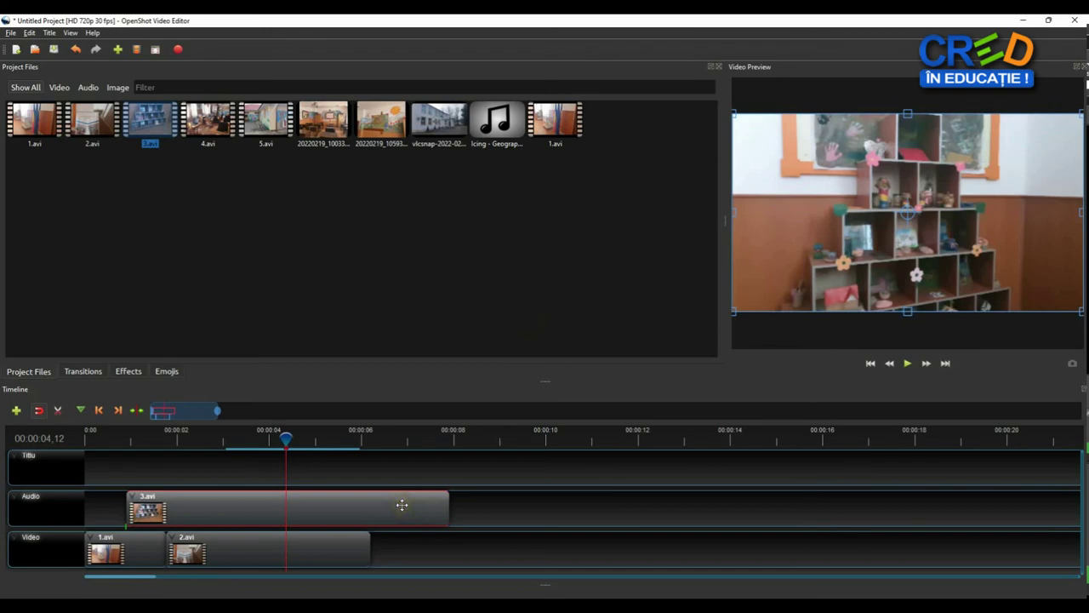
pyautogui.press('Delete')
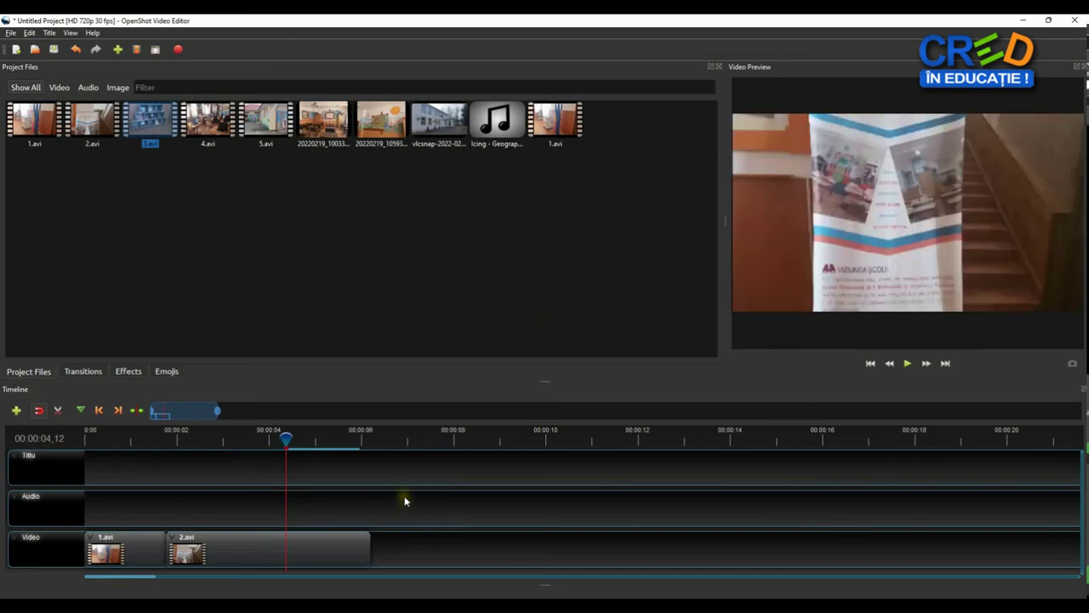
# Step: Add 3.avi to the timeline at 6.20 seconds without fade or transition, and move it onto the Video track directly after 2.avi
pyautogui.press('End')
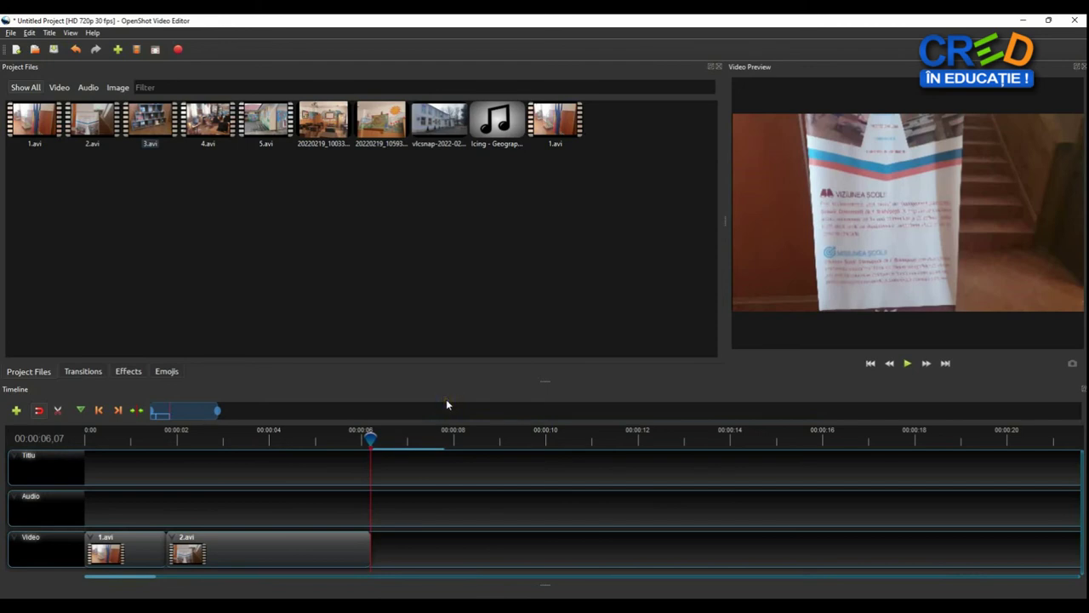
pyautogui.rightClick(142, 125)
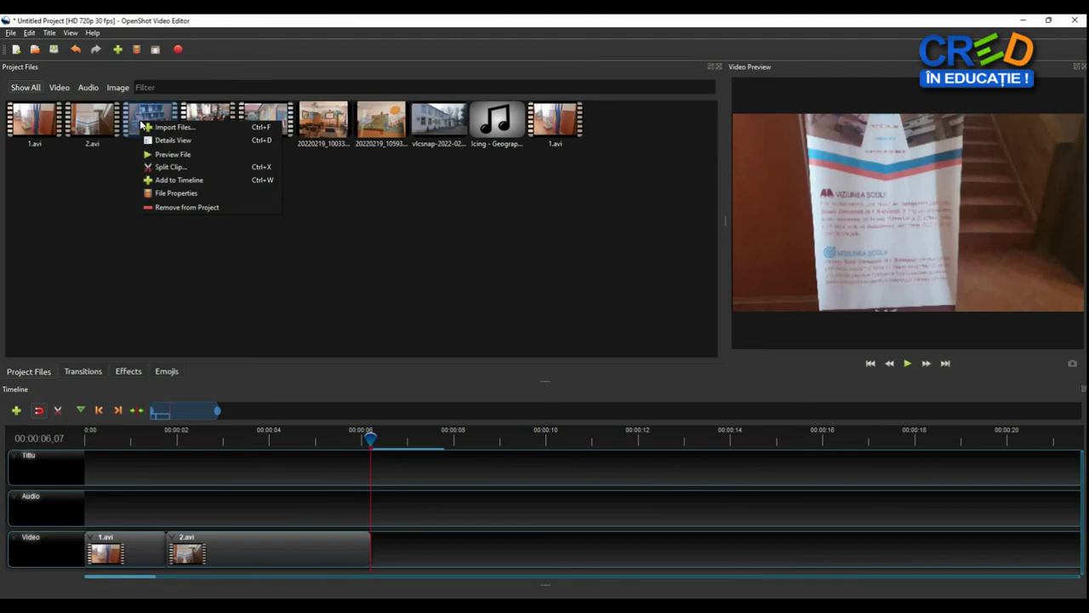
pyautogui.click(192, 180)
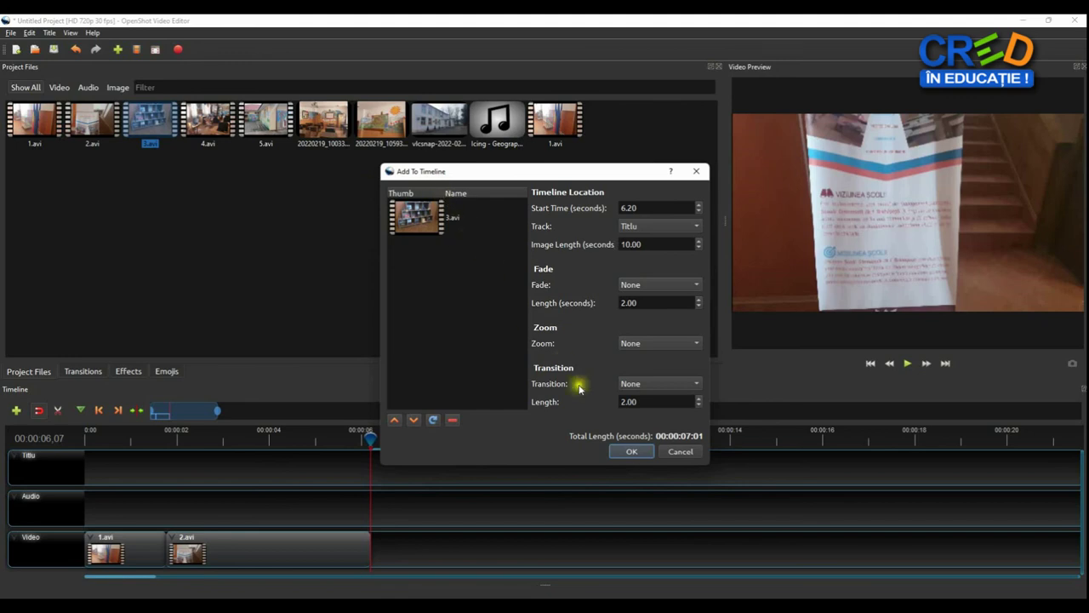
pyautogui.click(640, 453)
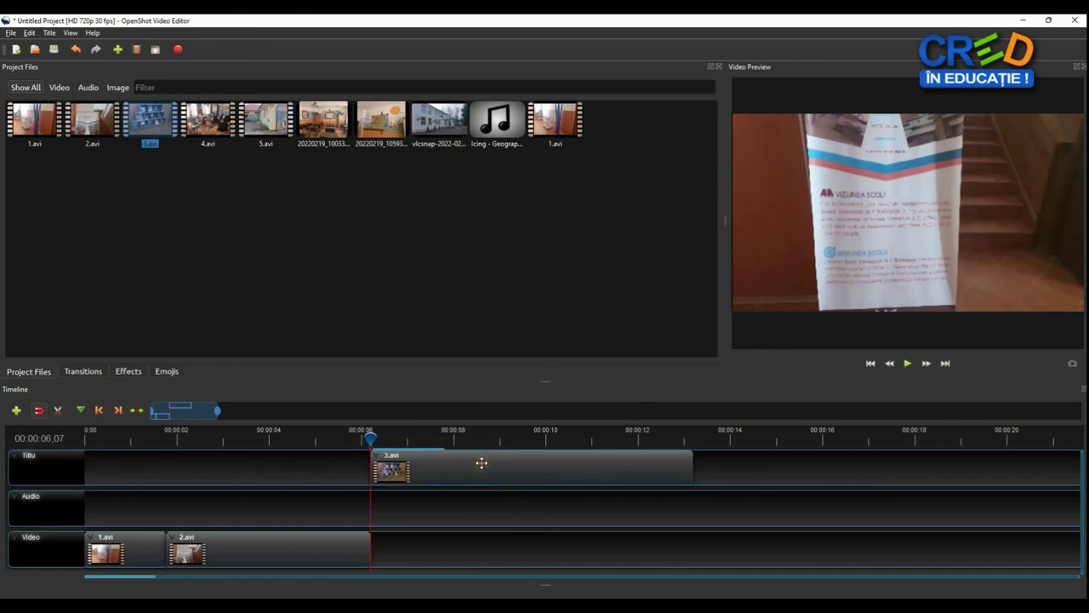
pyautogui.moveTo(482, 462); pyautogui.dragTo(486, 547)
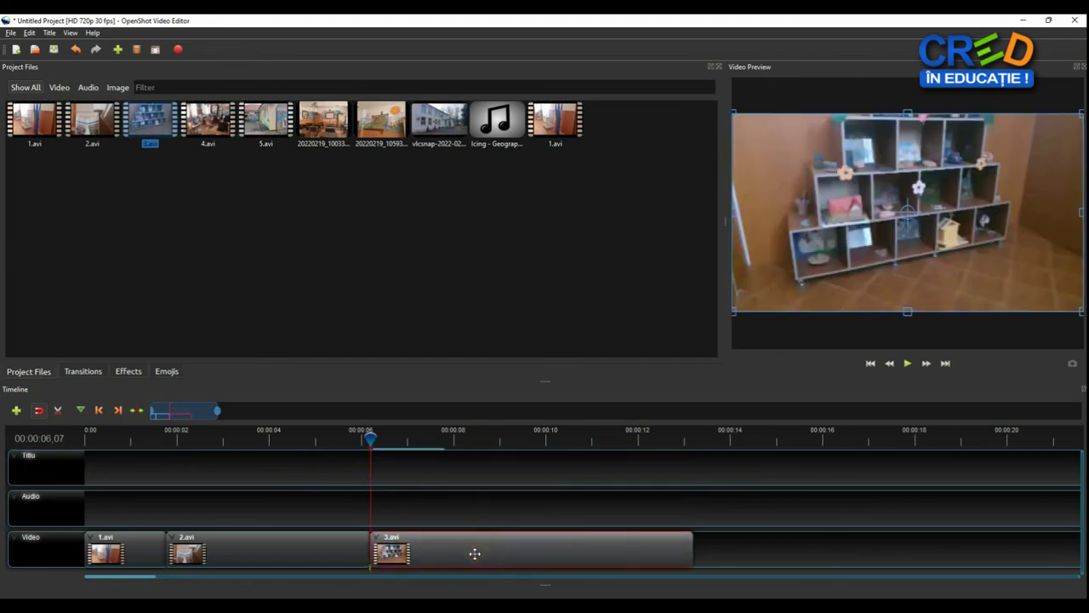
# Step: Play the assembled Video track from the beginning through the 3.avi clip and stop playback
pyautogui.click(867, 363)
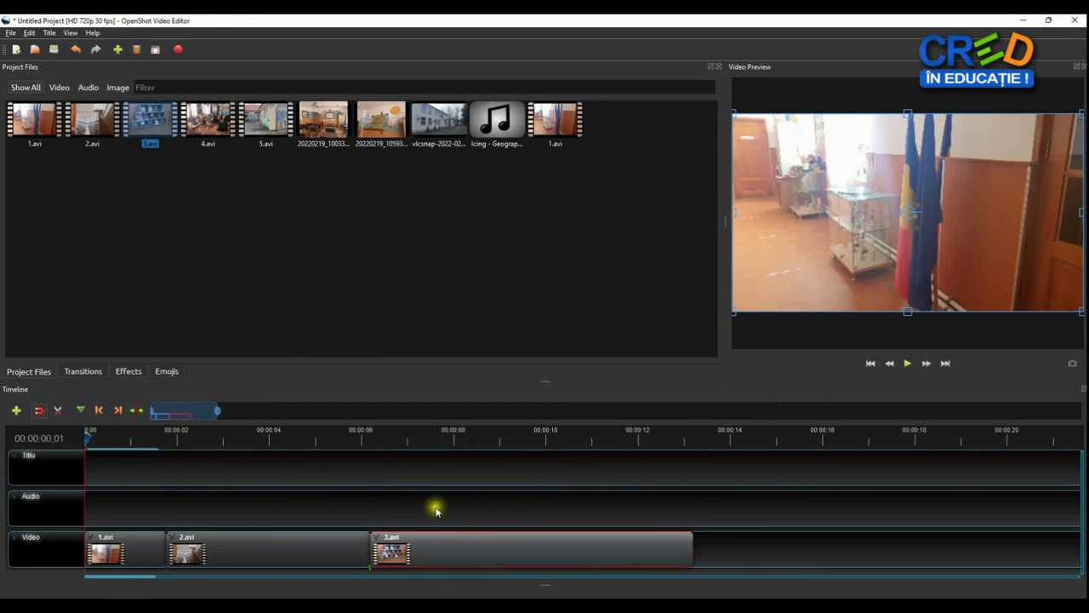
pyautogui.click(908, 364)
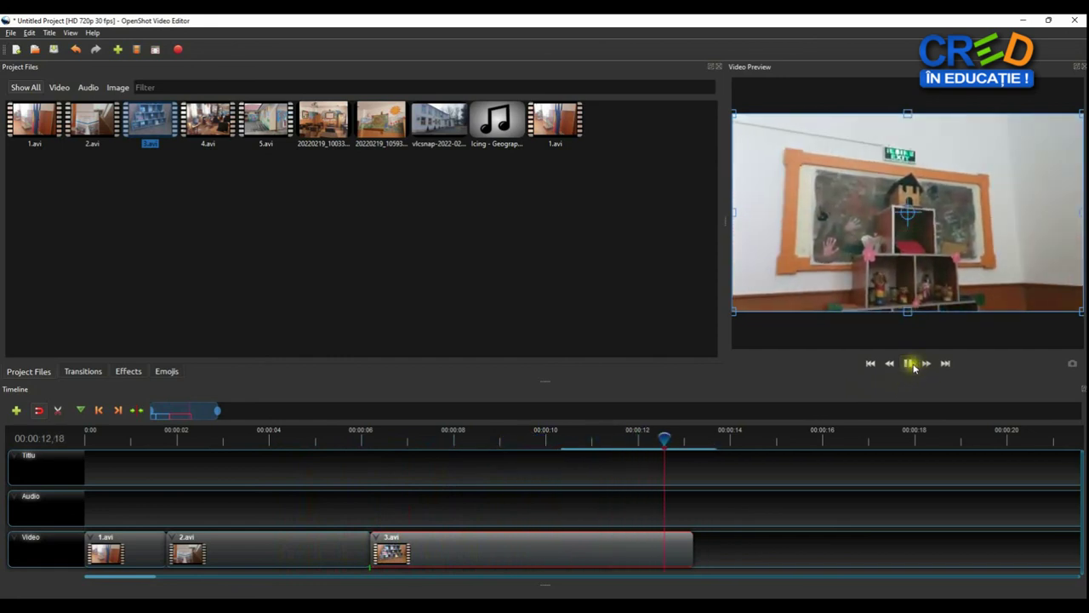
pyautogui.click(910, 365)
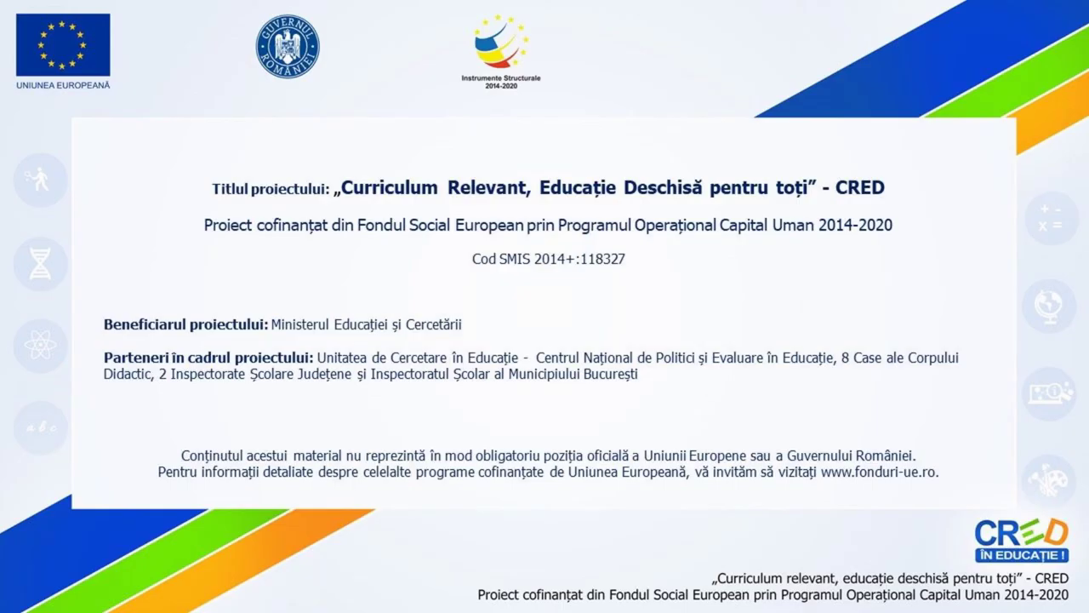